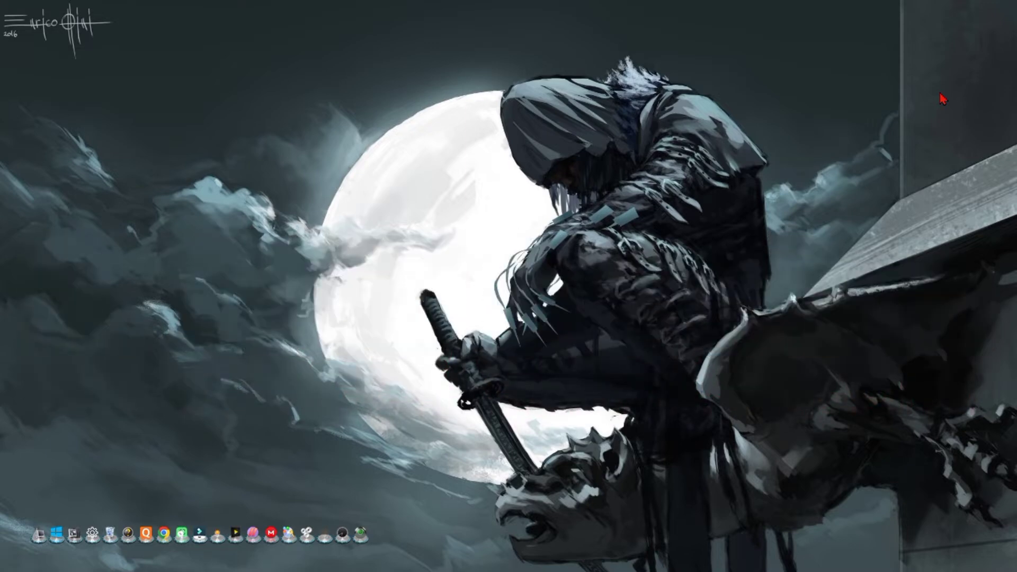
- Switch to the Excel workbook and start an OR formula in cell E3 for the first employee
key(alt+Tab)
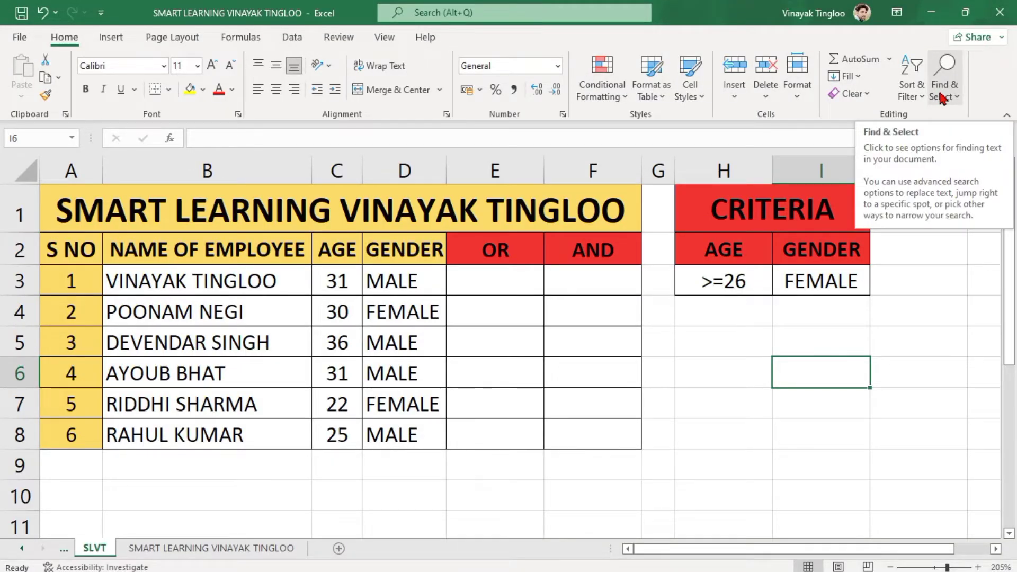
click(922, 346)
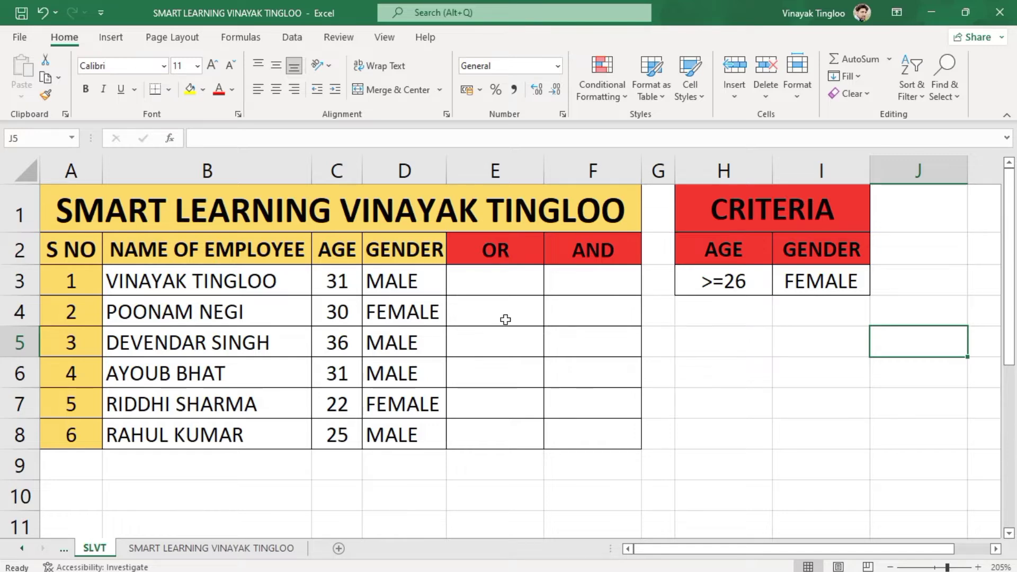
click(500, 286)
text(=or)
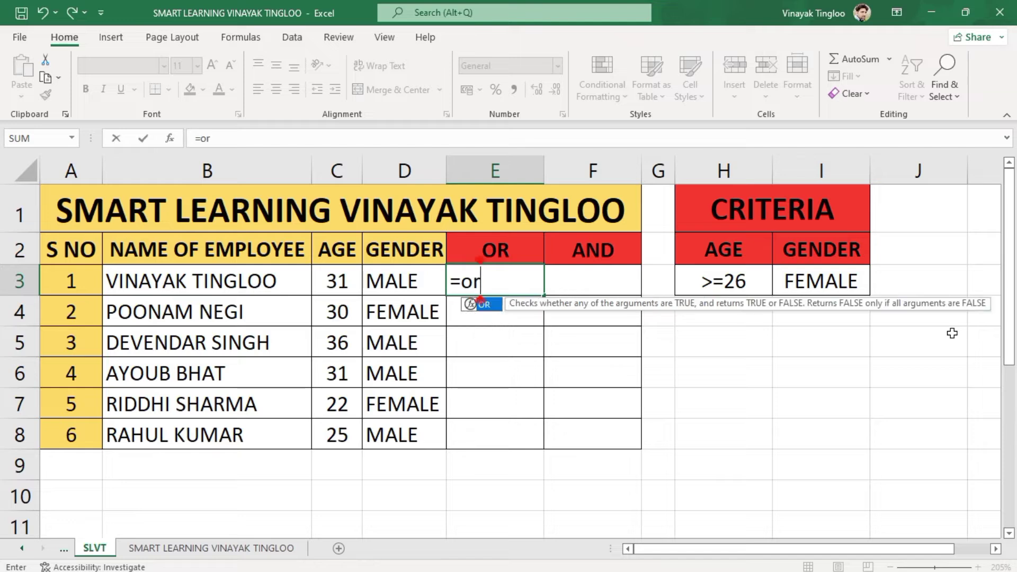
key(Tab)
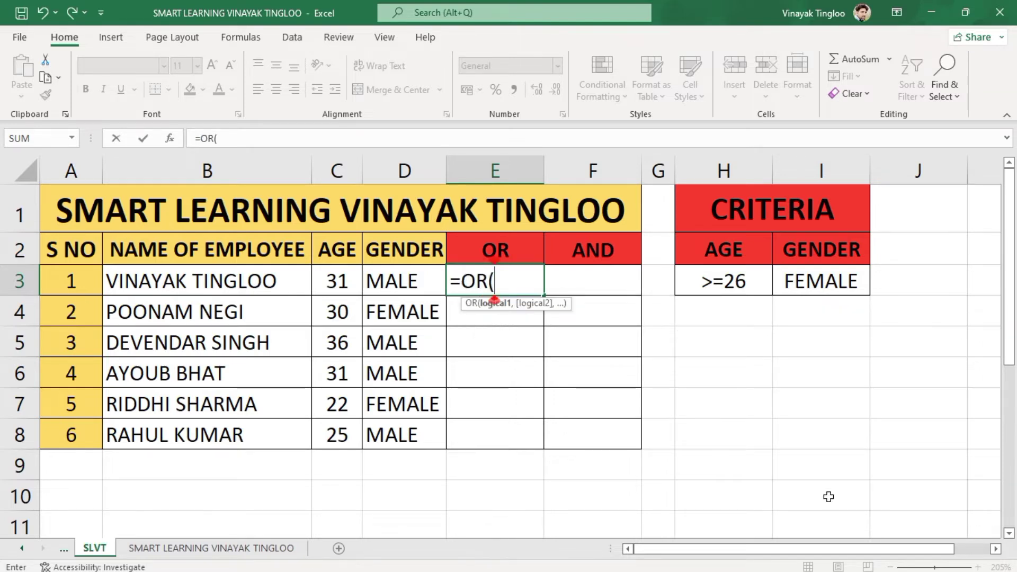
click(337, 280)
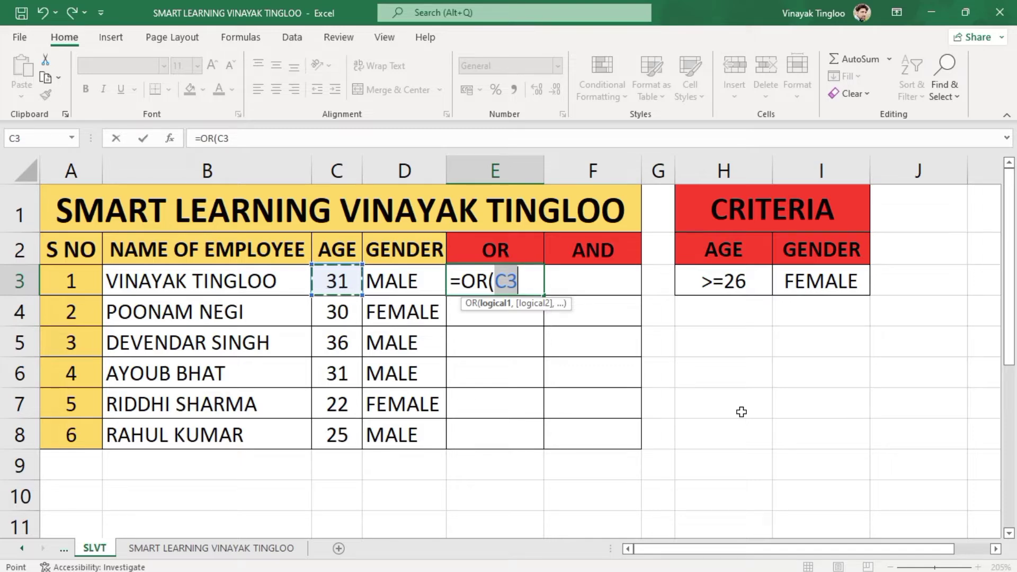
text(>)
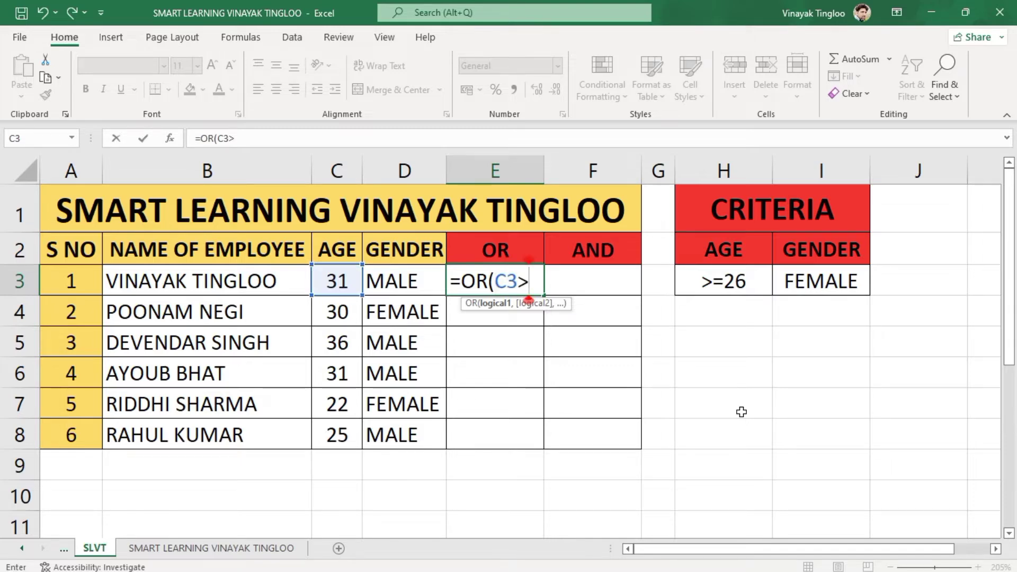
text(=26)
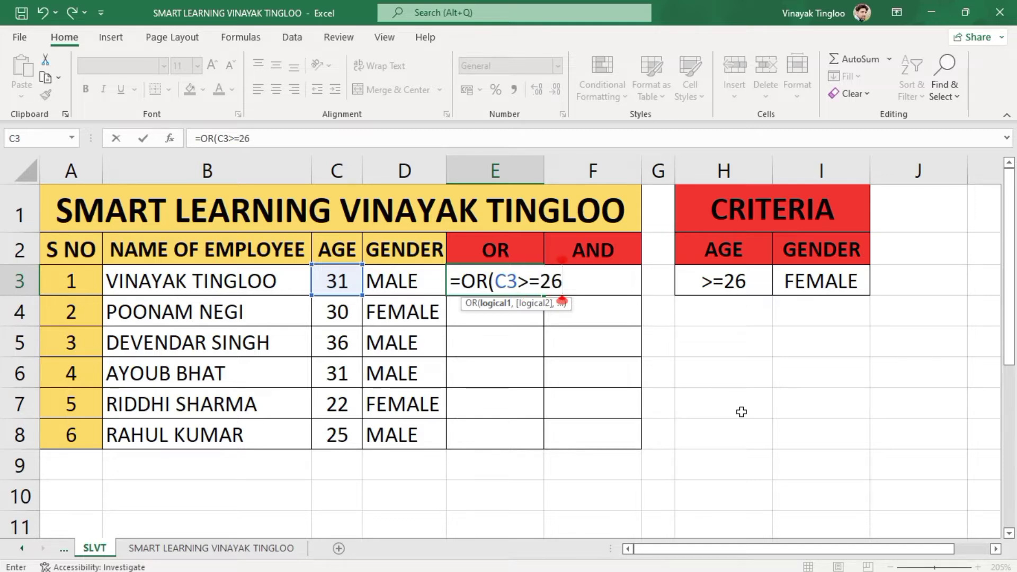
text(,)
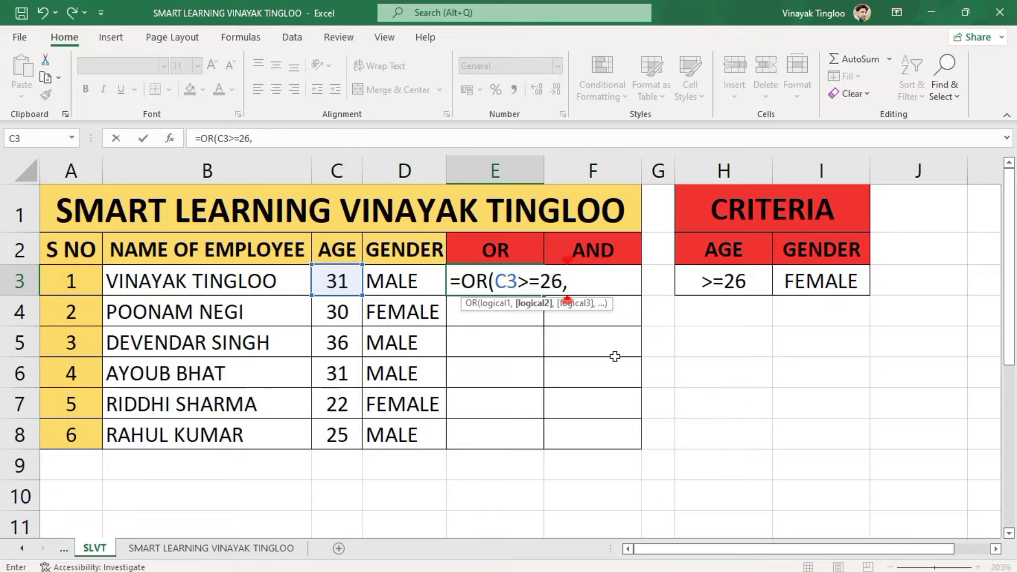
click(411, 286)
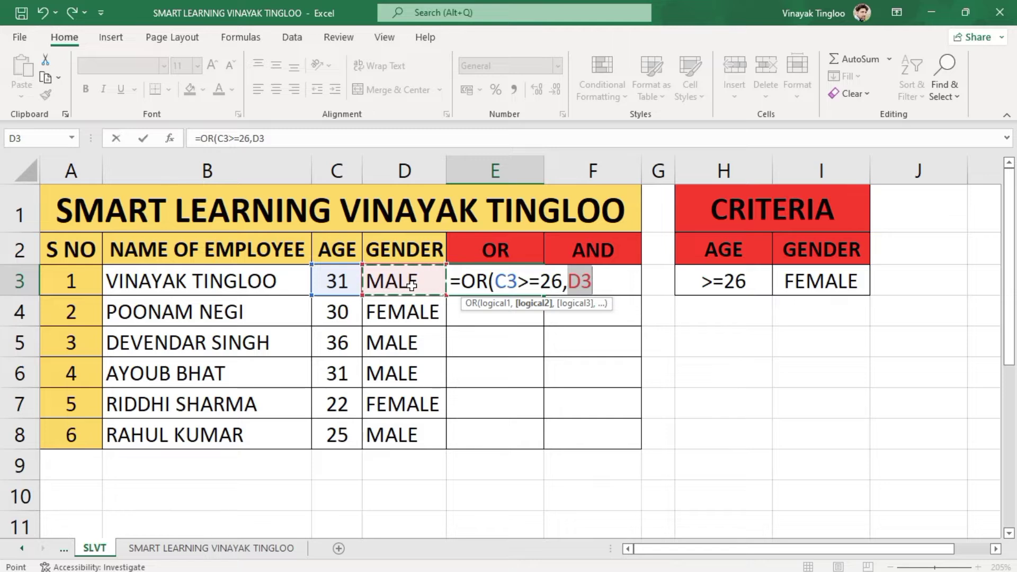
text(=)
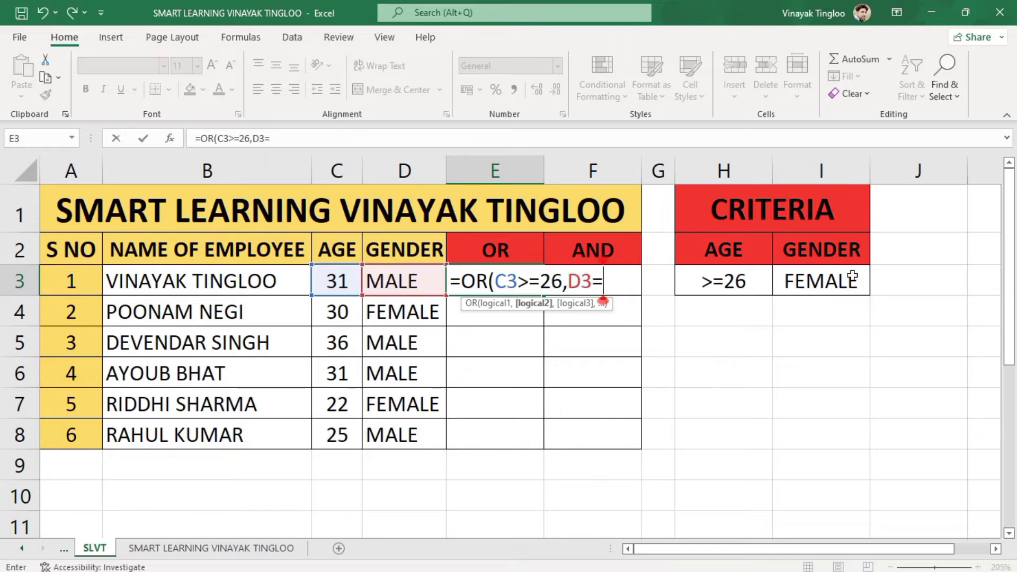
click(817, 281)
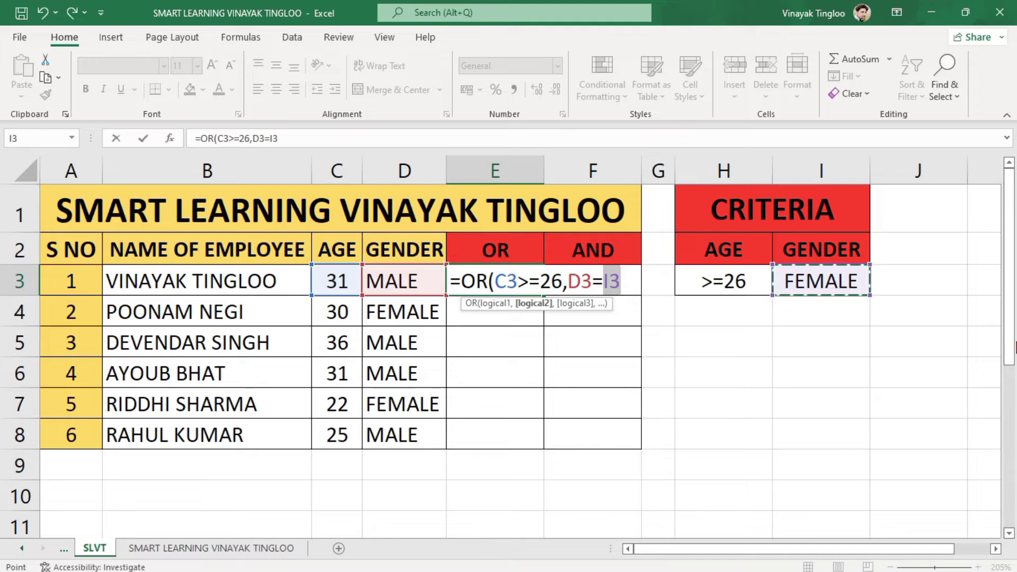
key(BackSpace)
key(BackSpace)
key(BackSpace)
key(BackSpace)
key(BackSpace)
key(BackSpace)
key(BackSpace)
key(BackSpace)
key(BackSpace)
key(BackSpace)
key(BackSpace)
key(BackSpace)
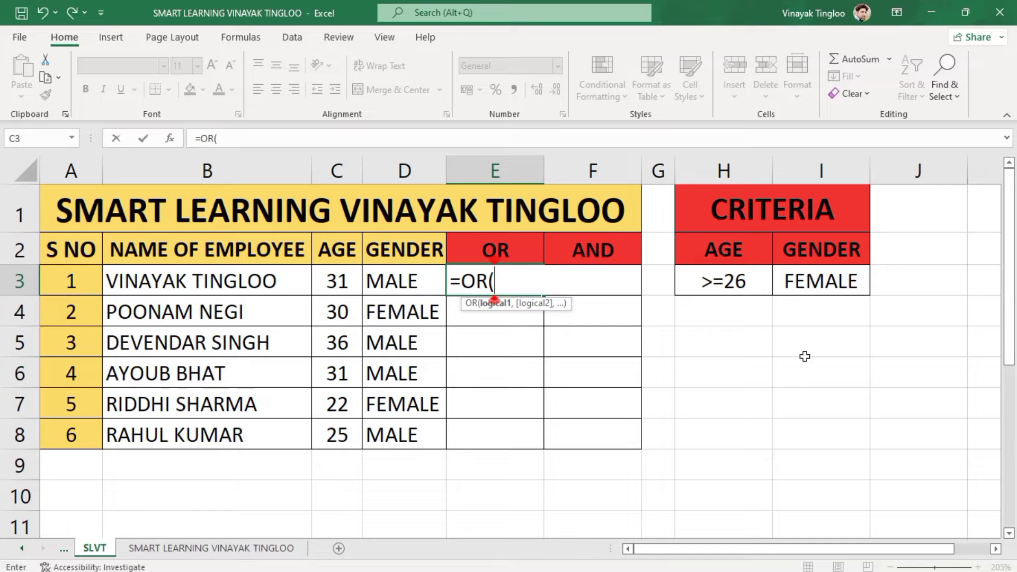
- Complete the formula in E3 as =OR(C3>=26,D3=I3), referencing the employee's age, gender and the gender criterion cell
click(343, 287)
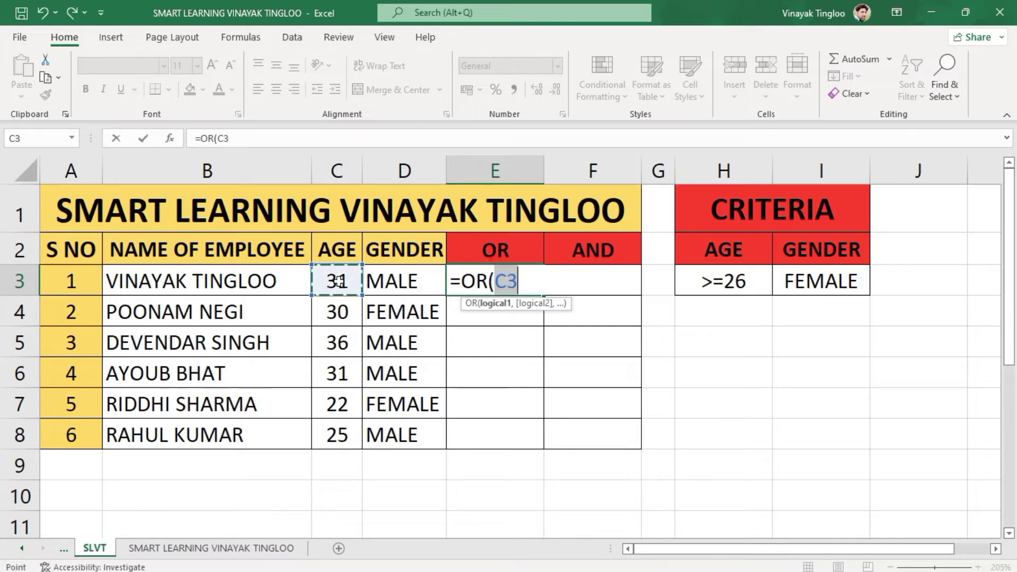
text(>=)
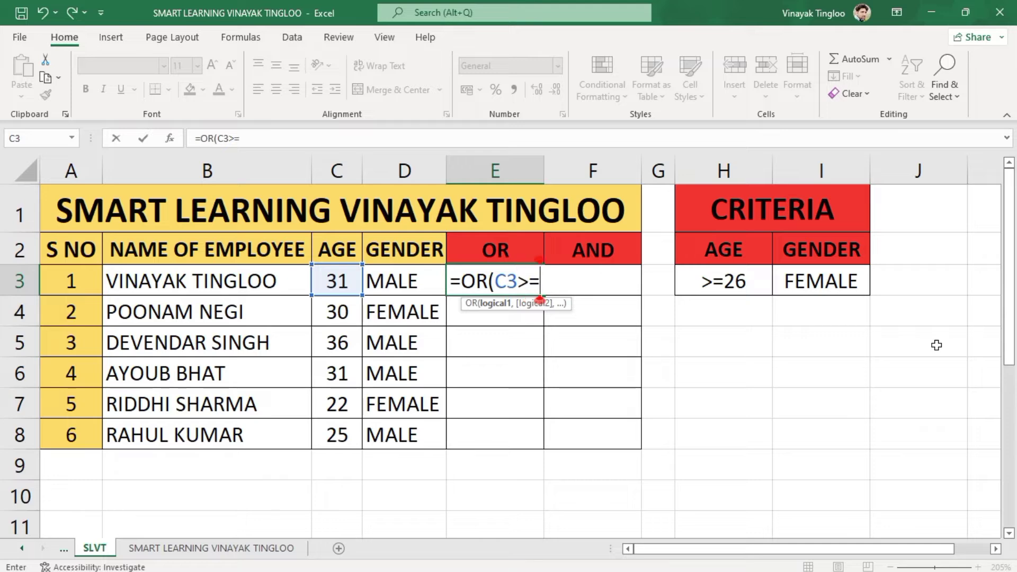
text(26)
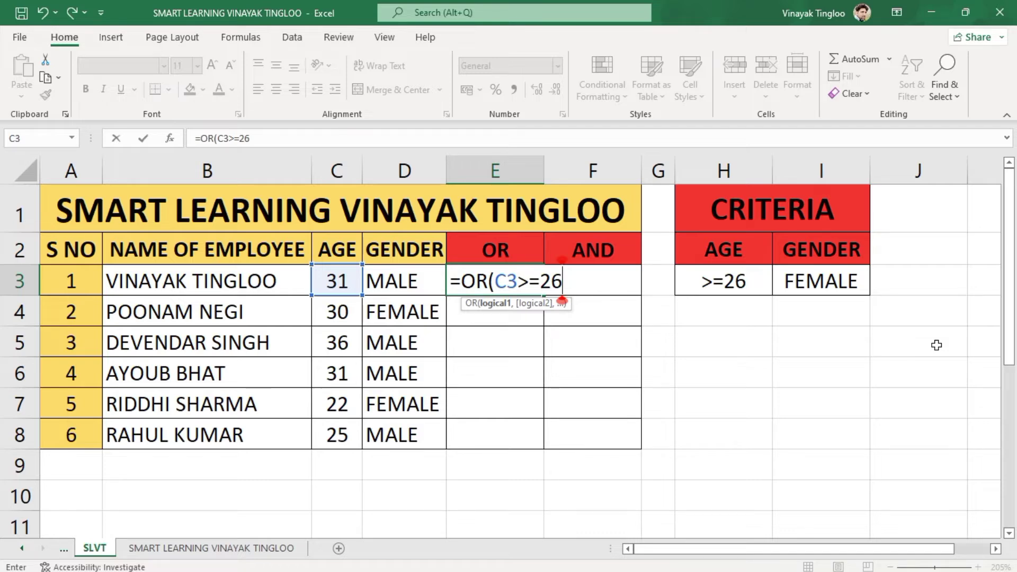
text(,)
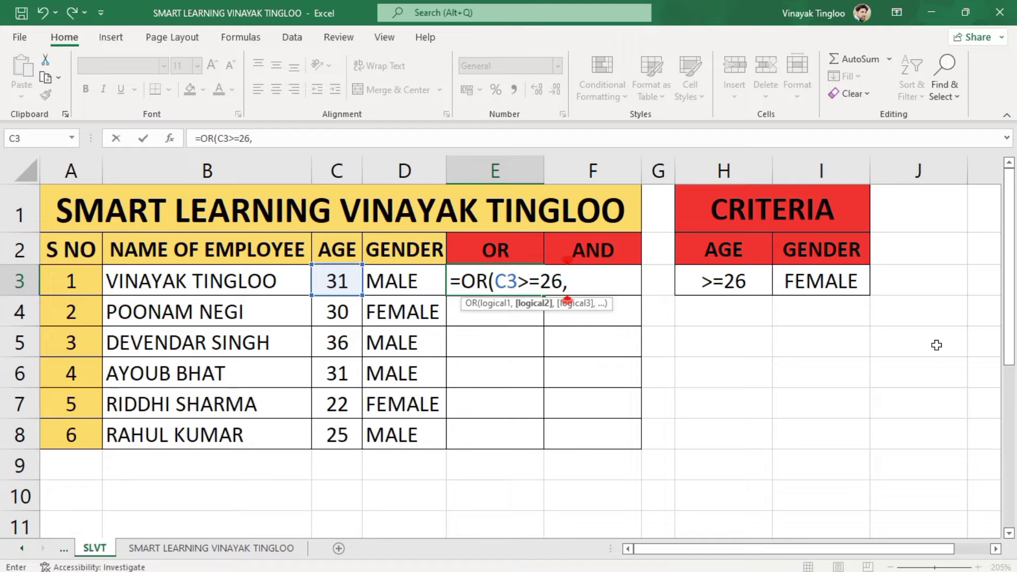
click(369, 286)
text(=)
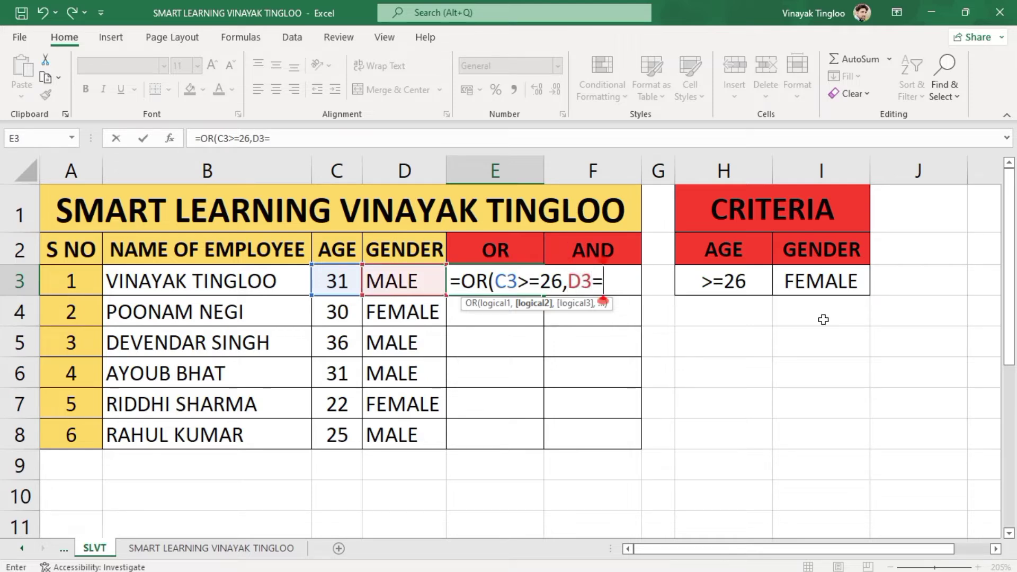
click(824, 279)
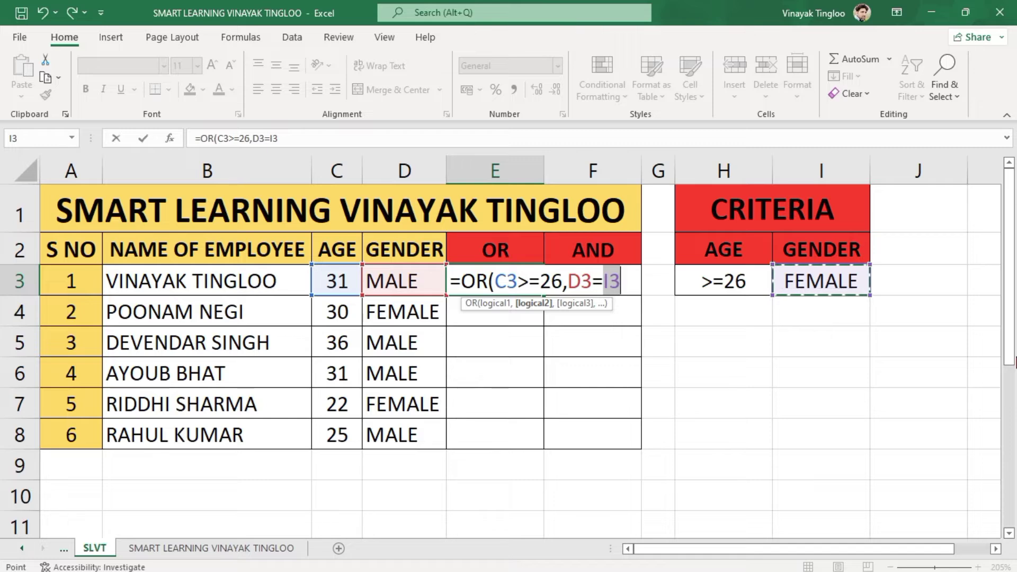
key(Return)
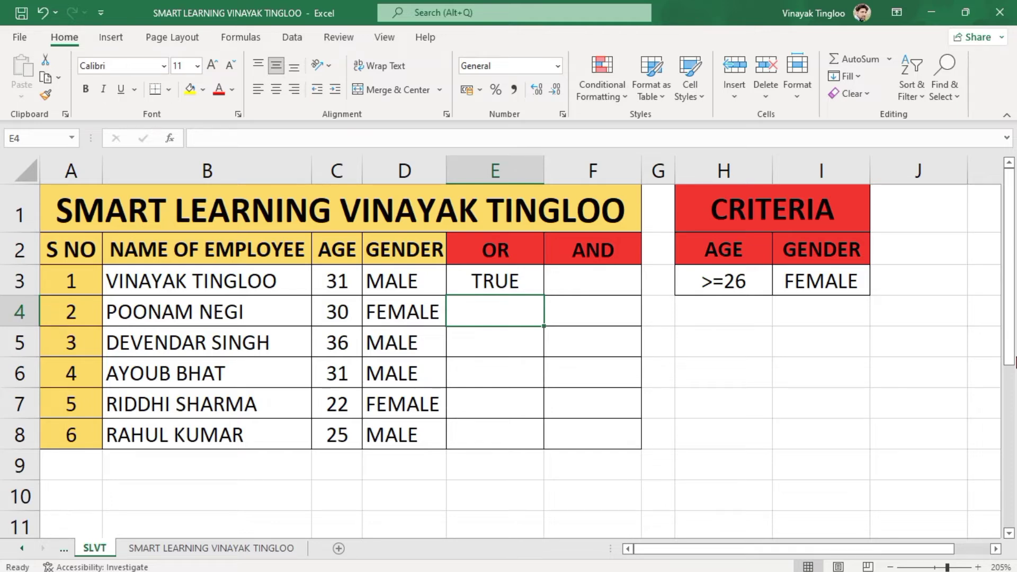
- Fill the OR formula from E3 down to E8 and check the cell references copied into E4
click(497, 276)
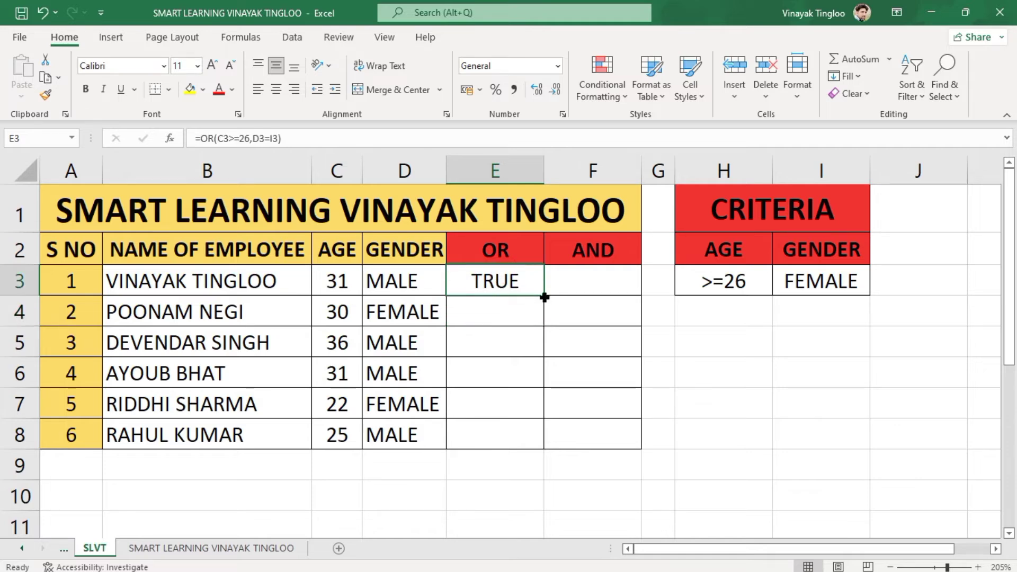
double_click(495, 278)
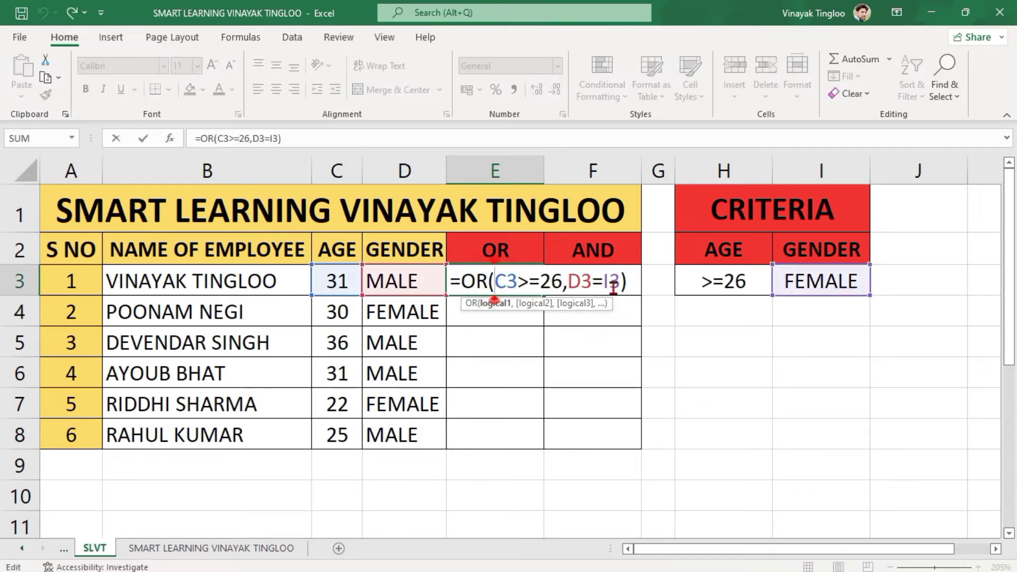
click(611, 287)
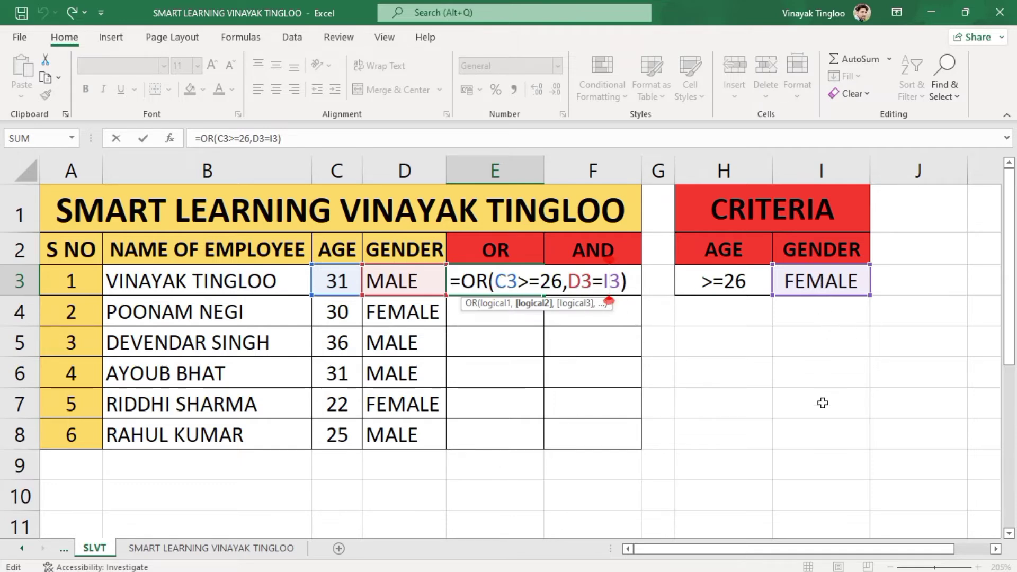
key(Return)
click(496, 278)
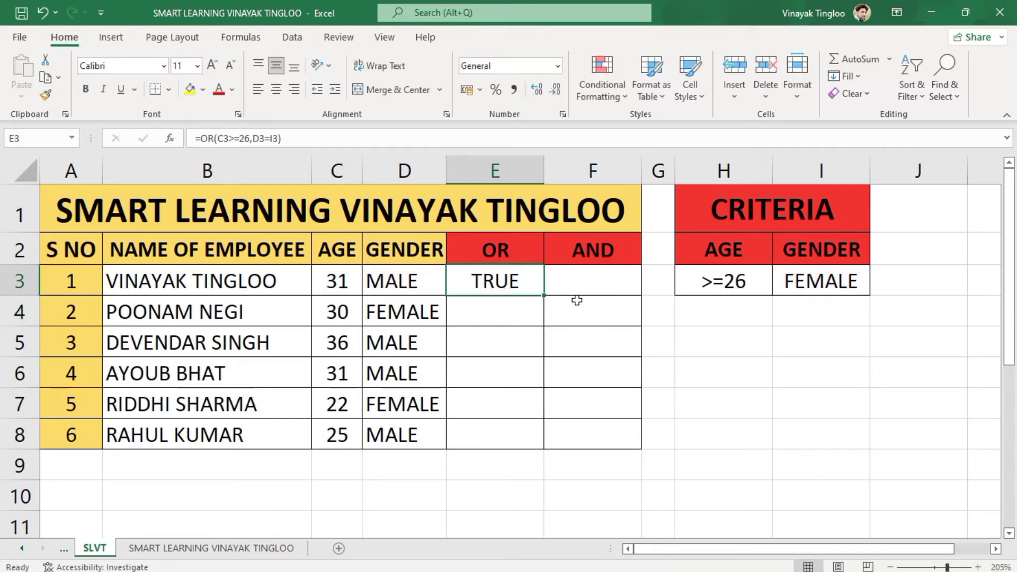
double_click(544, 296)
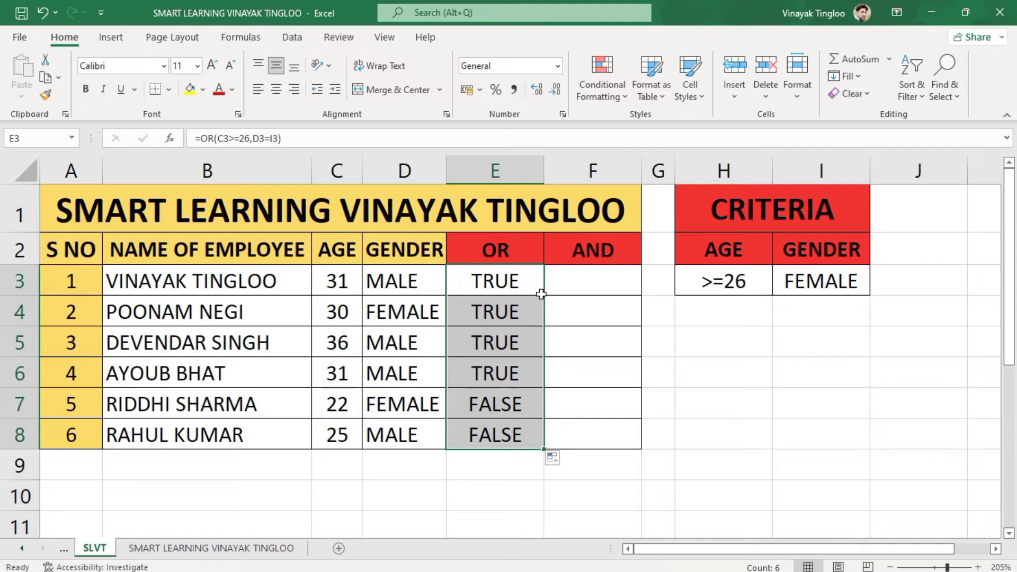
double_click(504, 312)
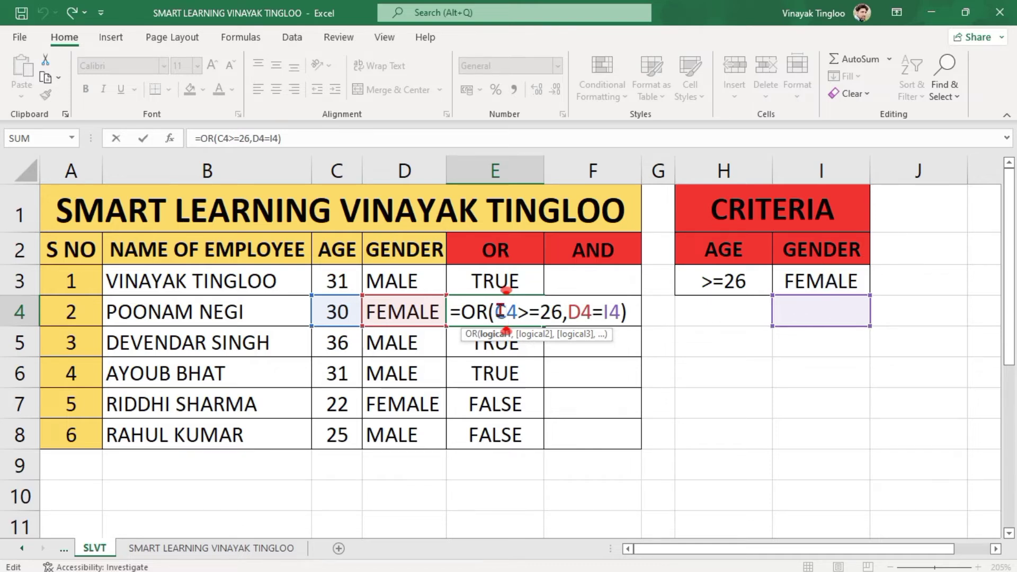
key(Return)
- Make the gender criterion reference in E3's OR formula absolute as $I$3 and refill the formula down to E8
double_click(527, 280)
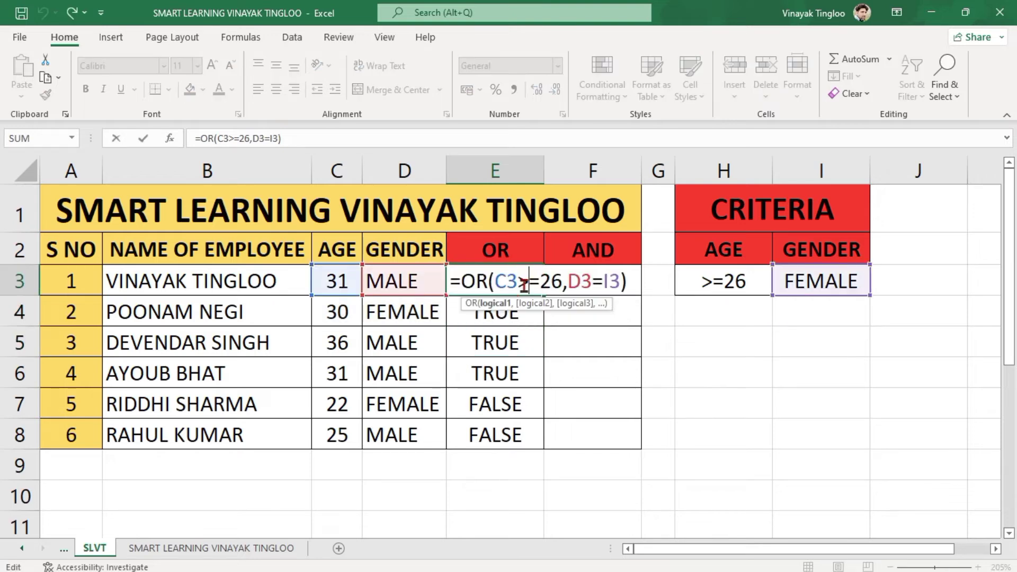
click(609, 279)
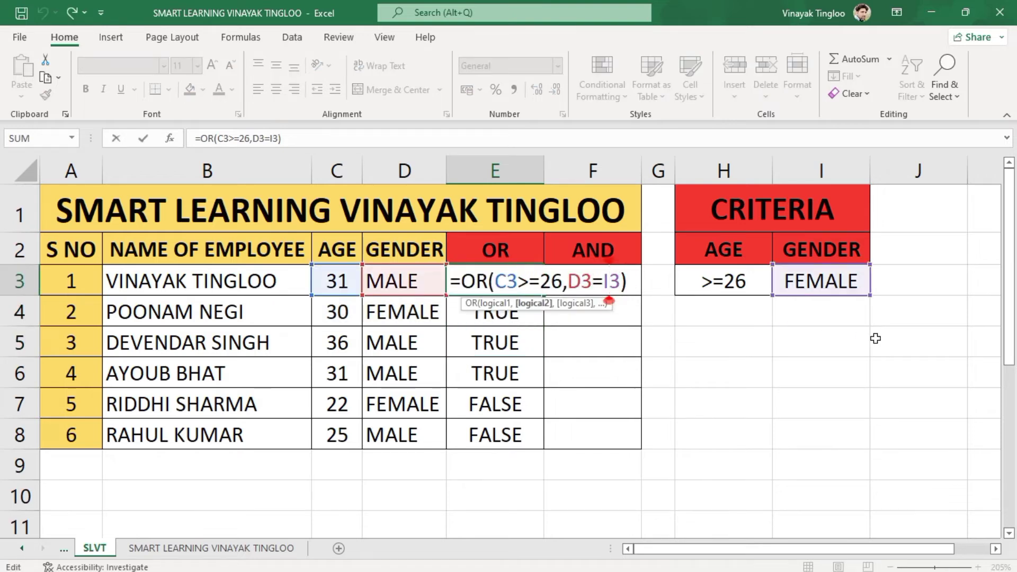
key(F4)
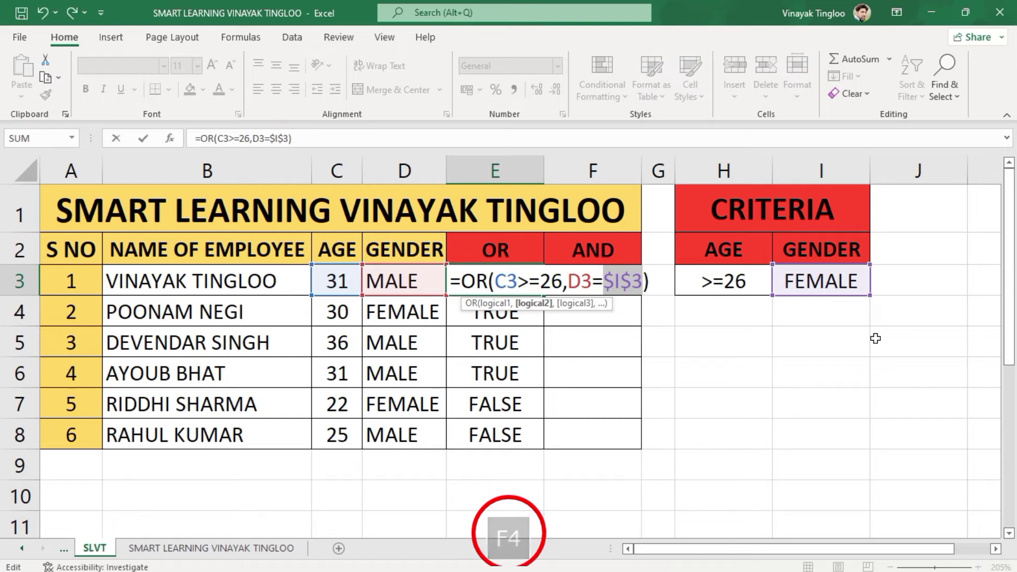
key(Return)
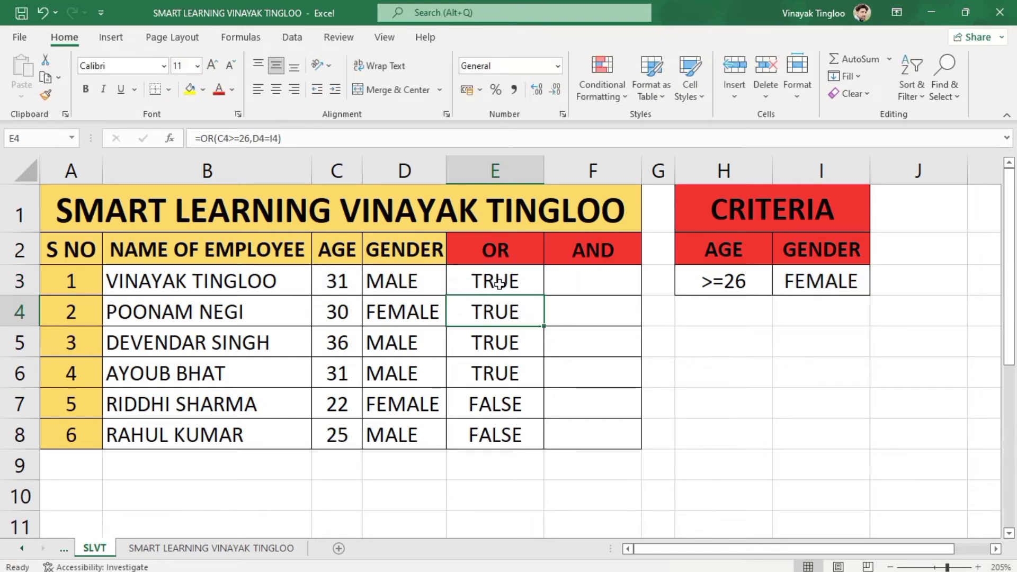
click(500, 283)
double_click(545, 298)
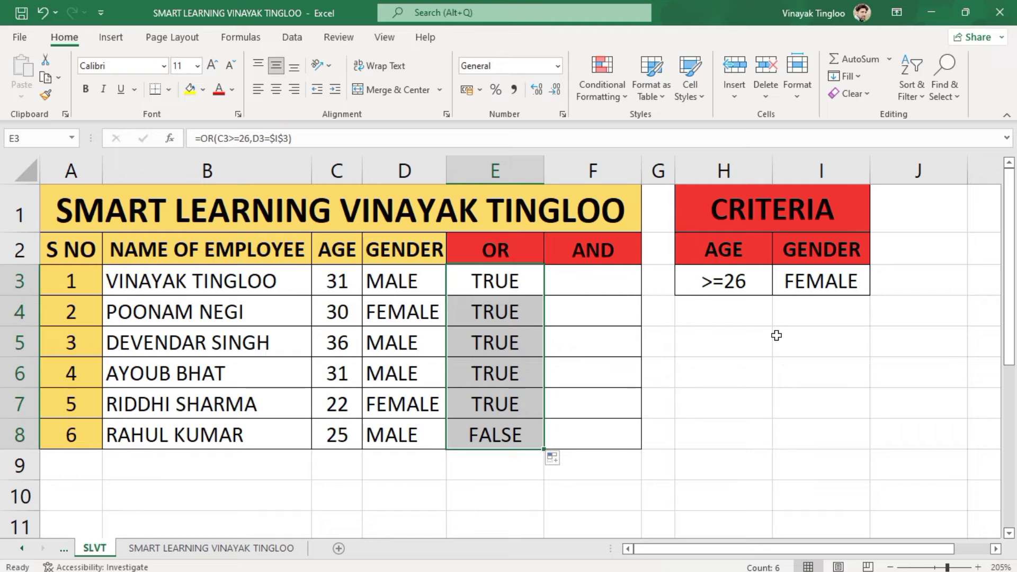
- Change the gender criterion in I3 to MALE
click(814, 291)
click(877, 288)
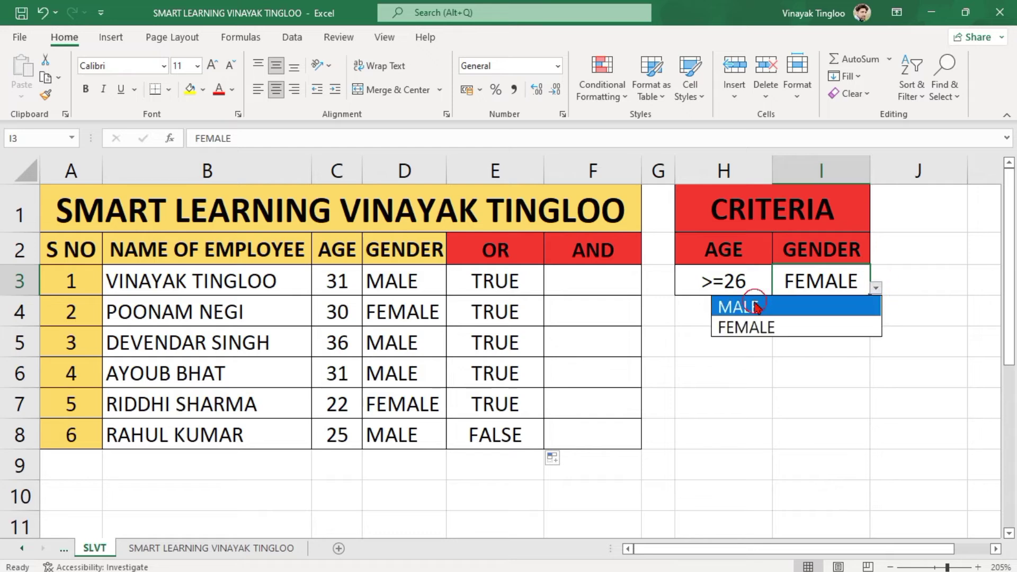
click(756, 303)
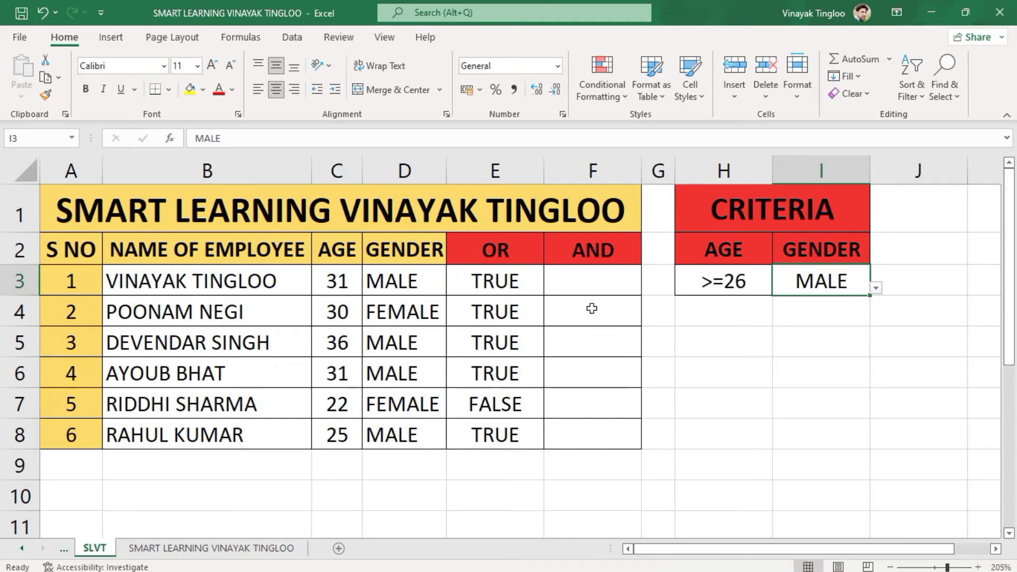
- Enter the formula =AND(C3>=26,D3=I3) in F3, testing the employee's age and gender against the criteria
click(582, 283)
text(=and)
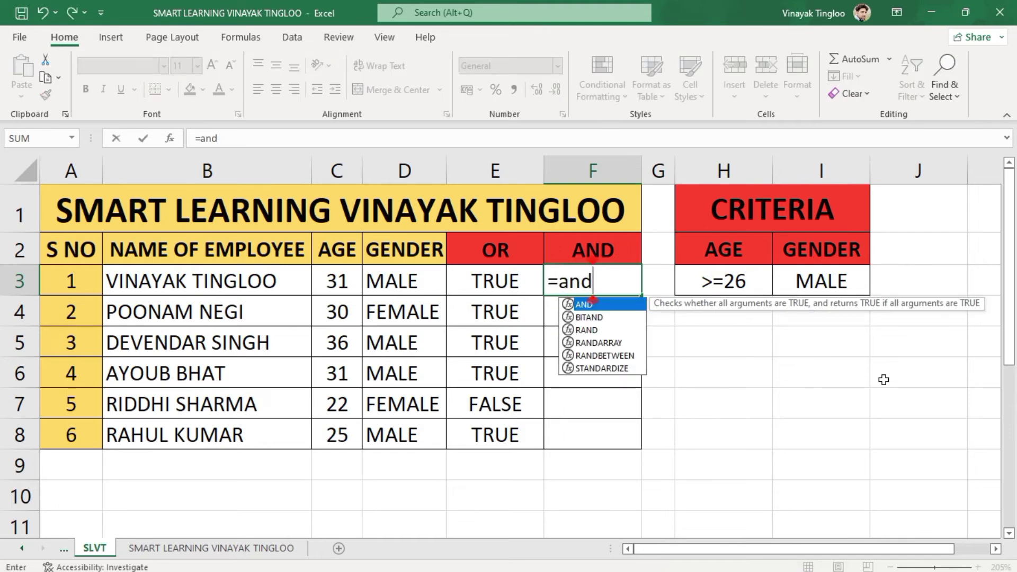
key(Tab)
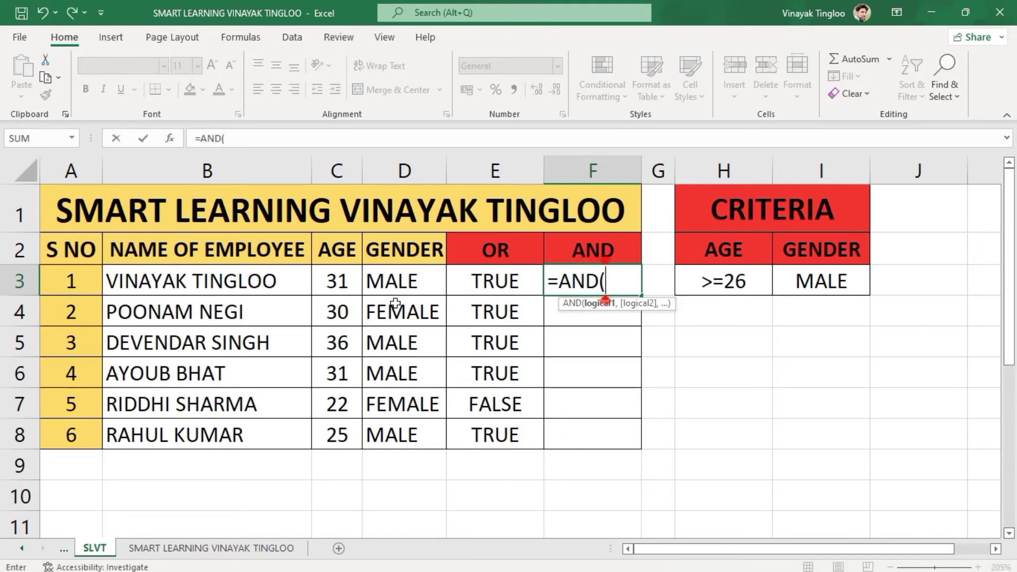
click(343, 281)
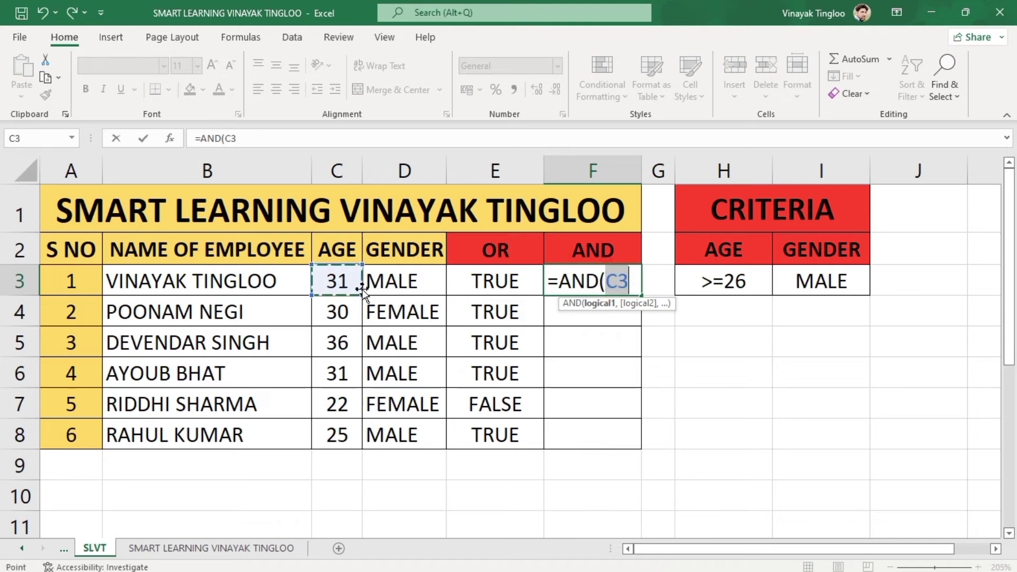
text(>=)
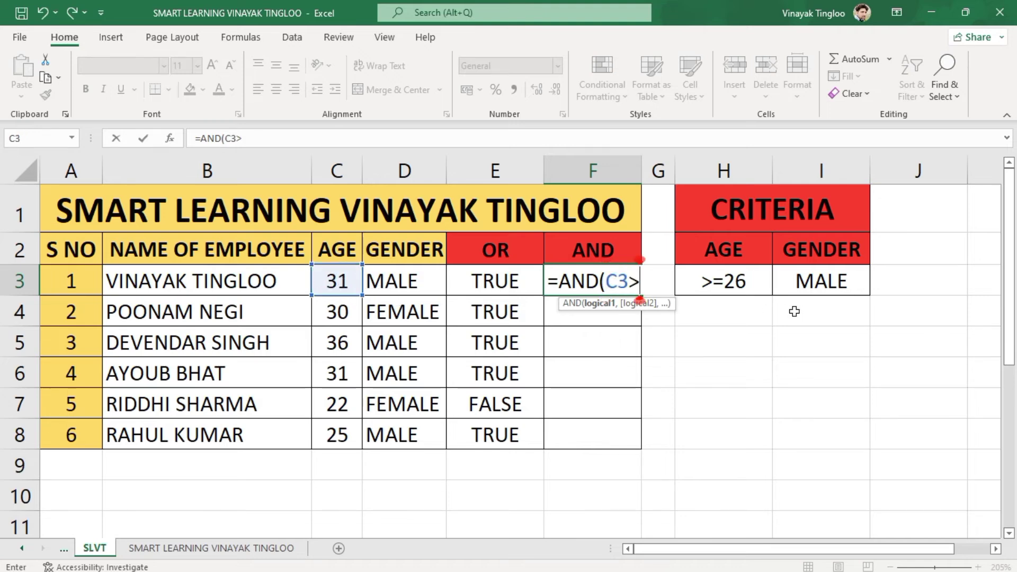
text(26,)
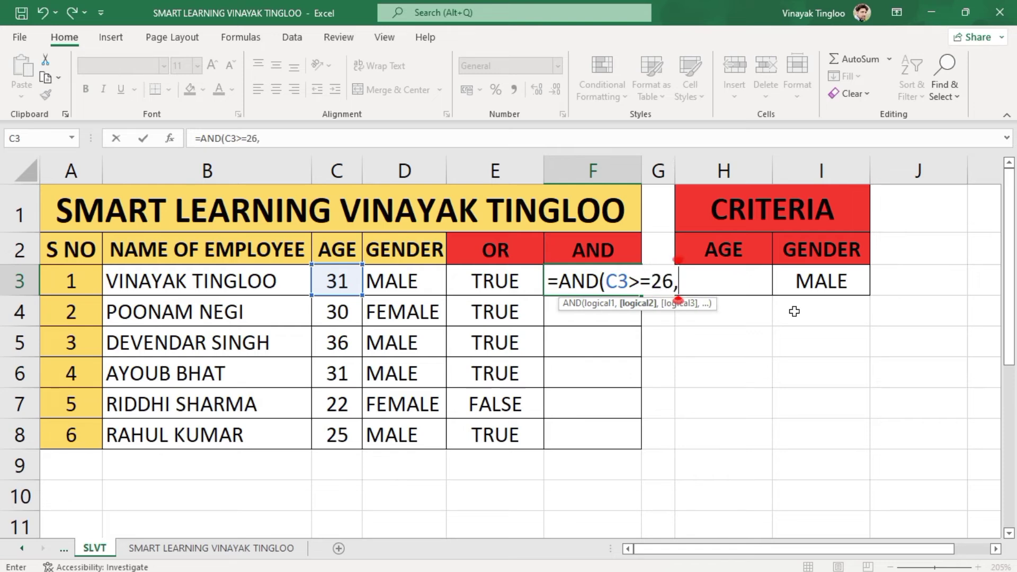
click(415, 279)
text(=)
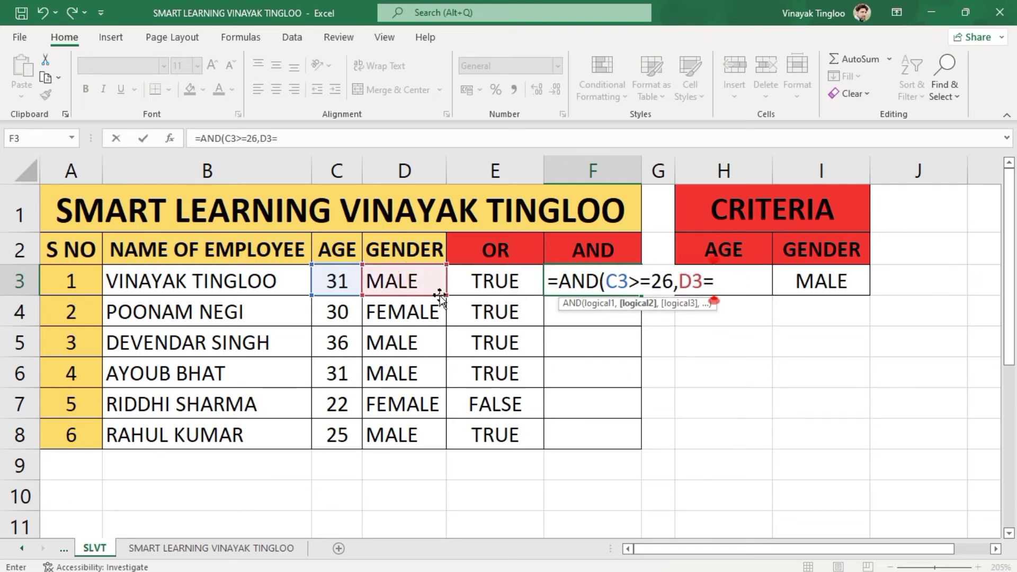
click(824, 284)
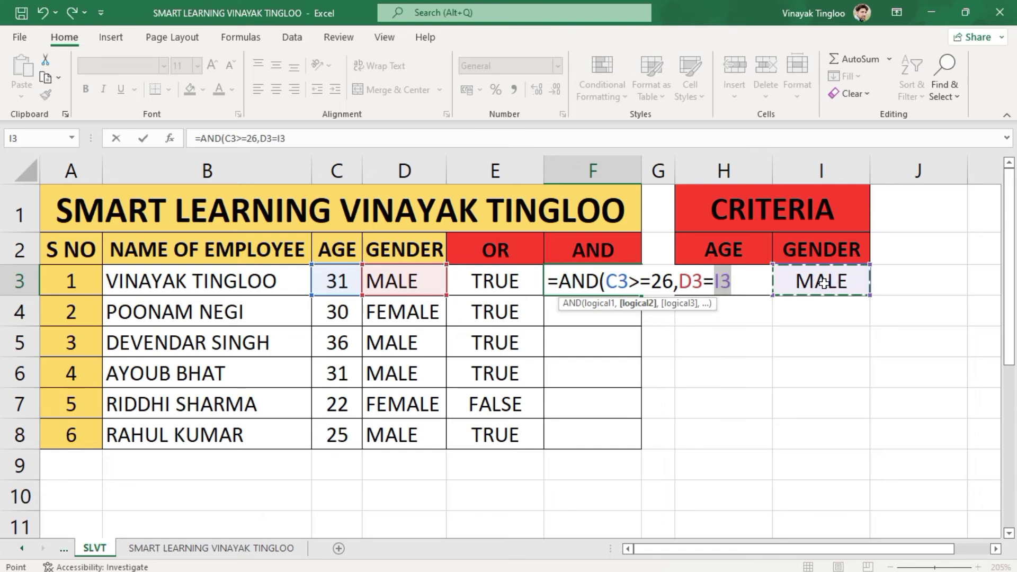
key(Return)
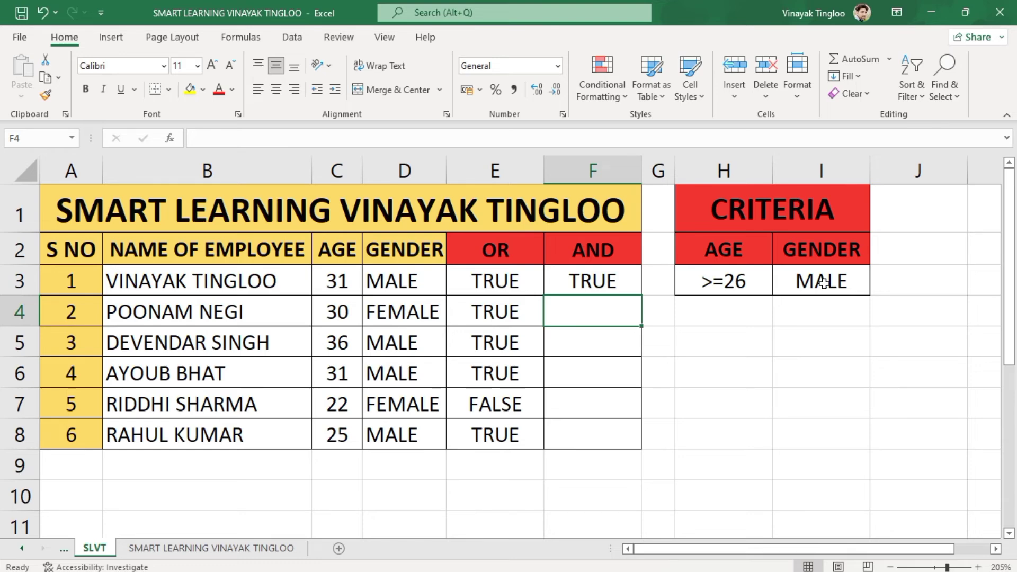
- Make the gender criterion reference in F3's AND formula absolute as $I$3 and fill the formula down to F8
double_click(595, 282)
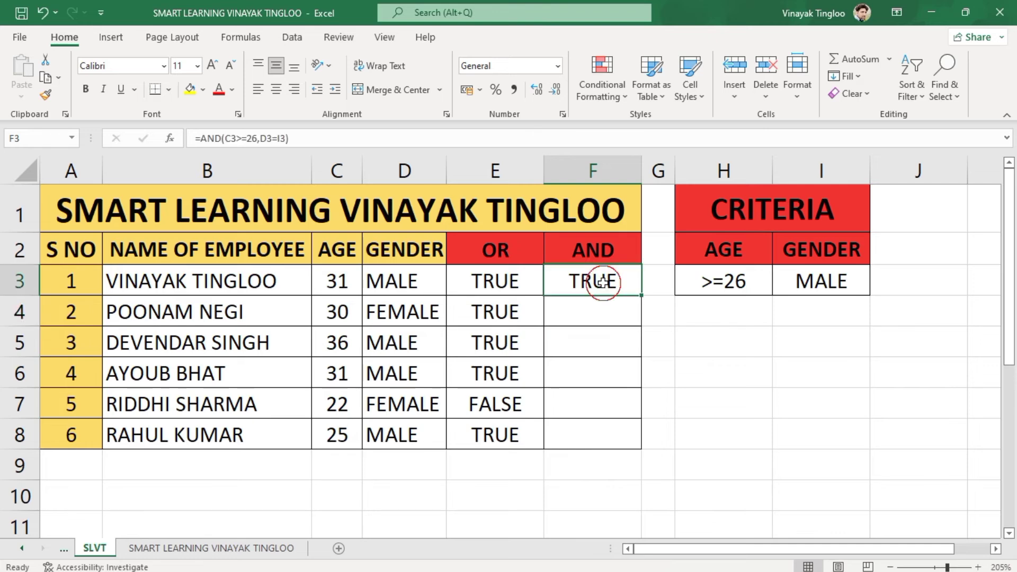
click(724, 282)
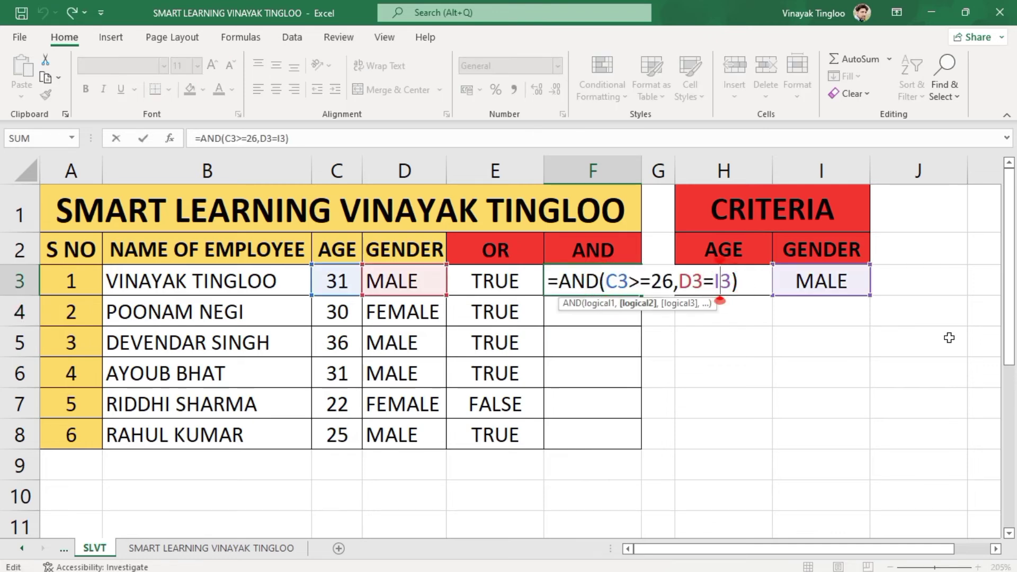
key(F4)
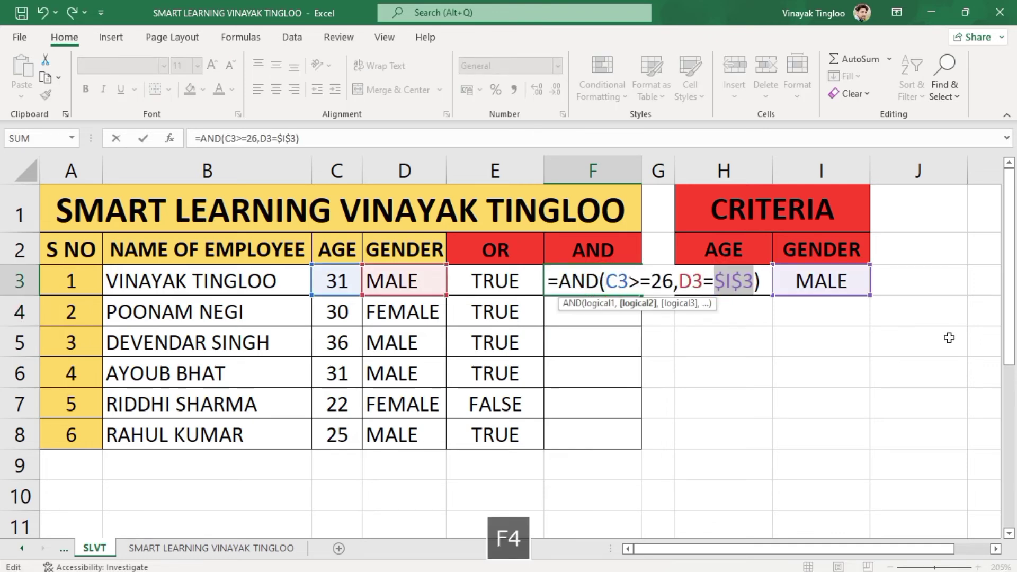
key(Return)
click(633, 286)
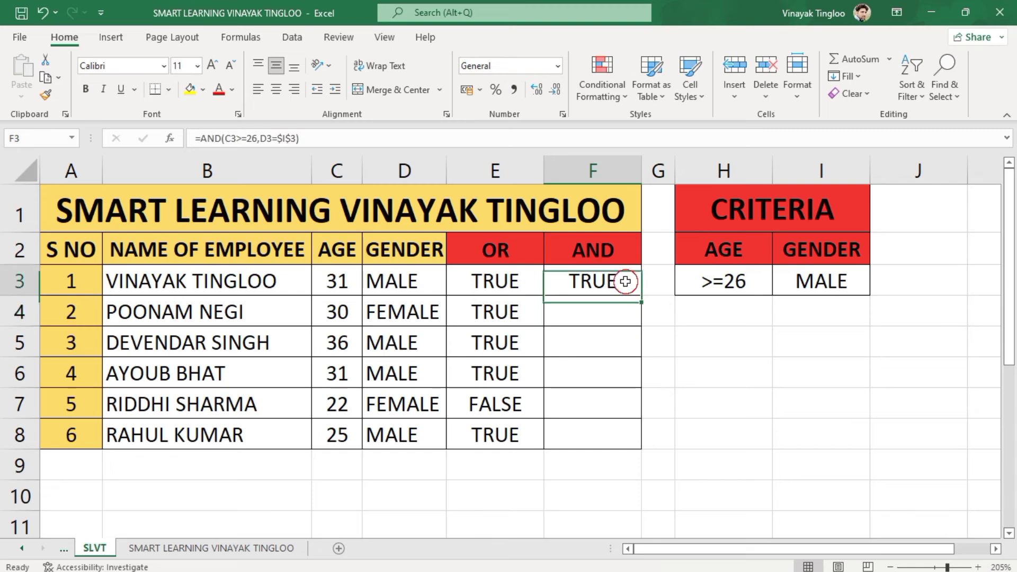
double_click(643, 295)
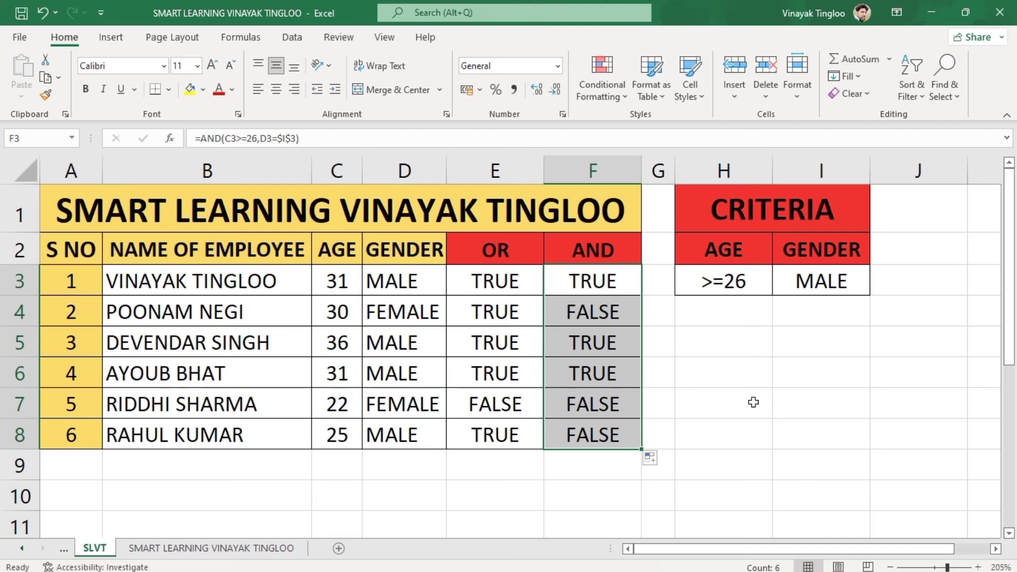
- Change the gender criterion in I3 to FEMALE
click(816, 281)
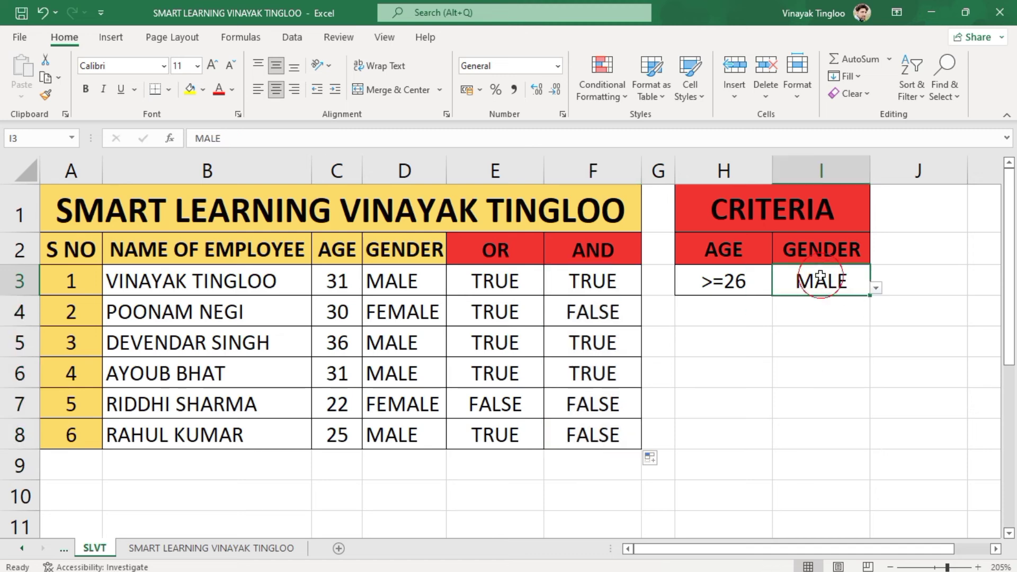
click(877, 290)
click(754, 326)
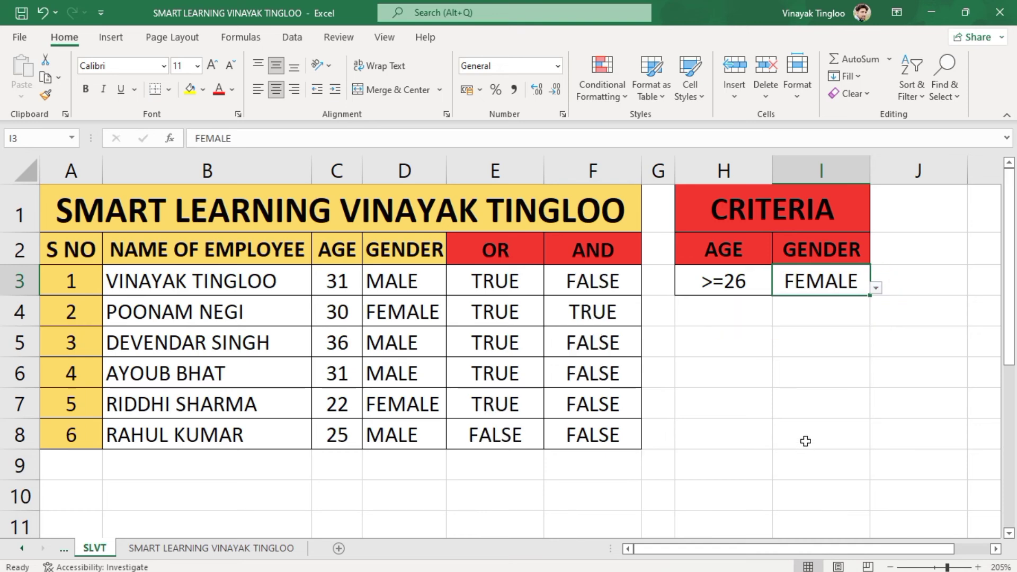
click(803, 418)
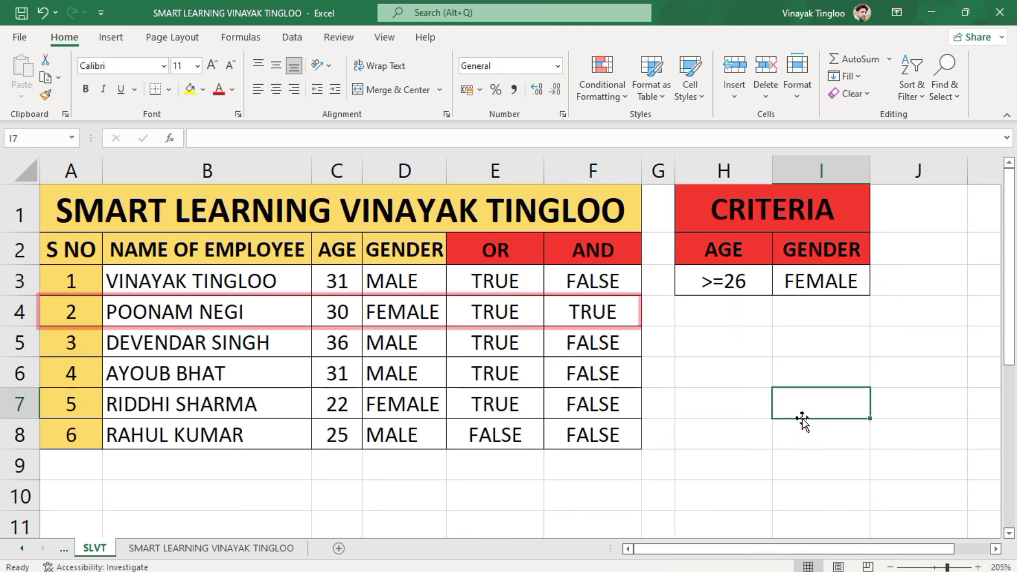